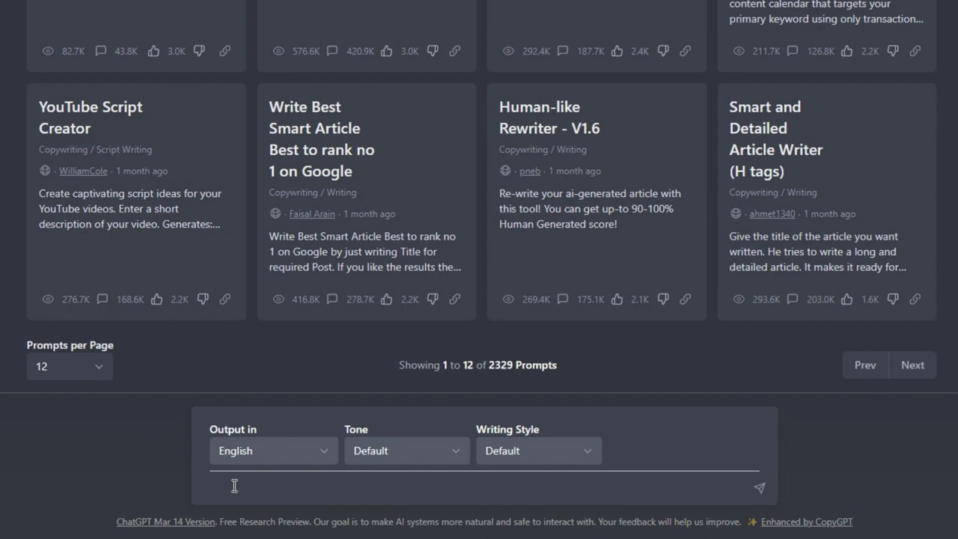
Paste the kids' Holland trip itinerary prompt into ChatGPT and send it.
key(ctrl+v)
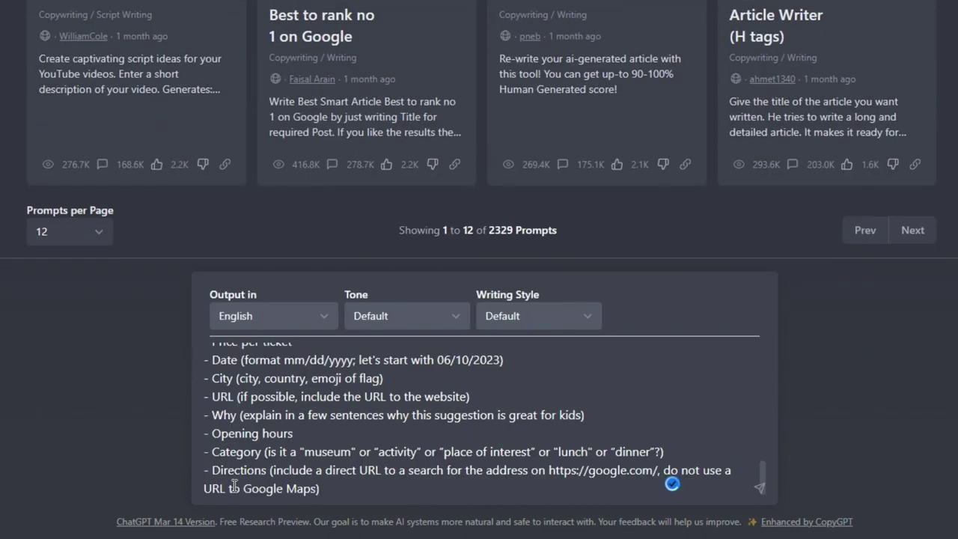
key(Return)
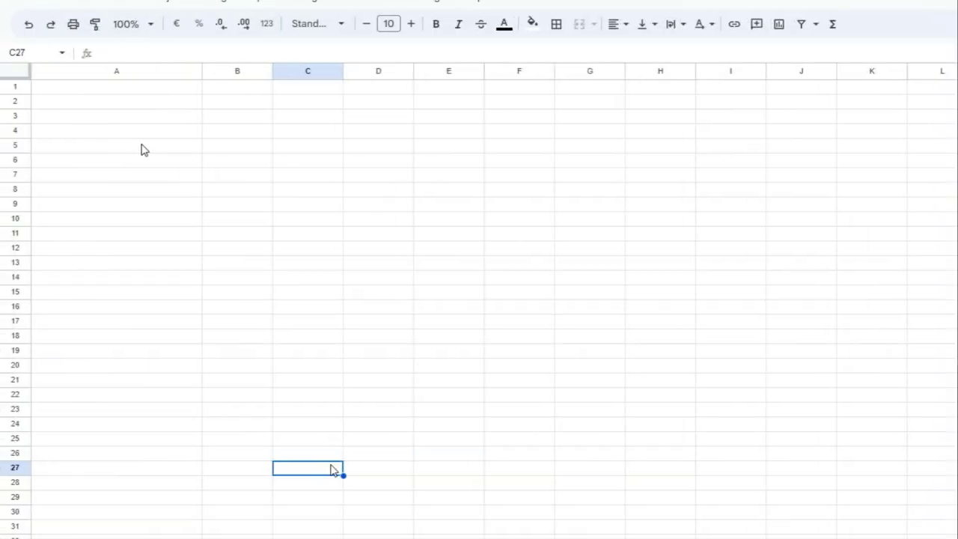
Paste the ChatGPT itinerary table into the empty Google Sheet at cell A1.
click(144, 88)
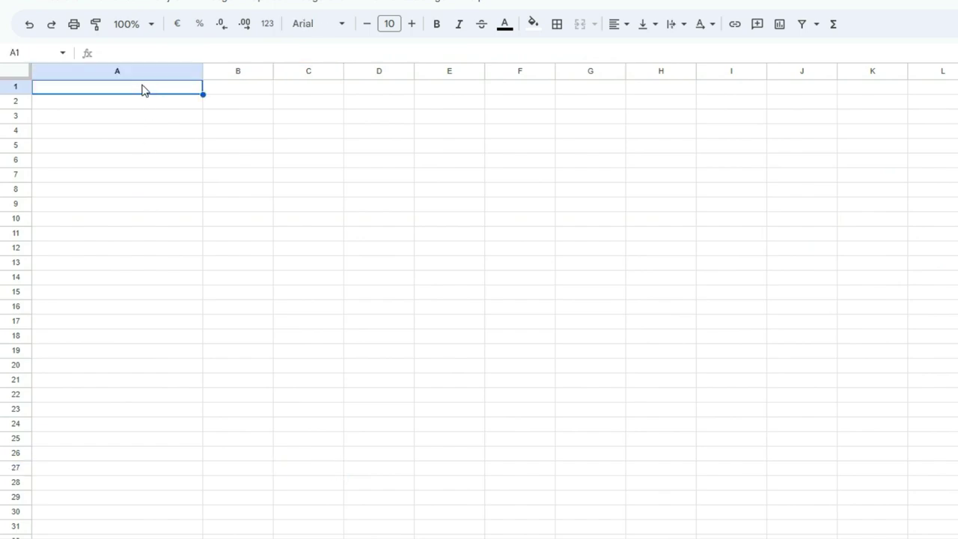
key(ctrl+v)
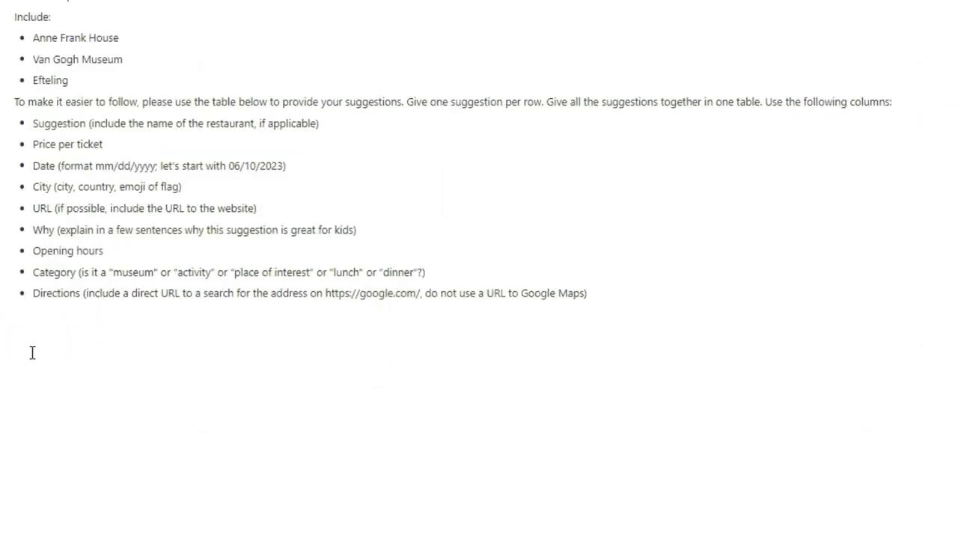
click(33, 352)
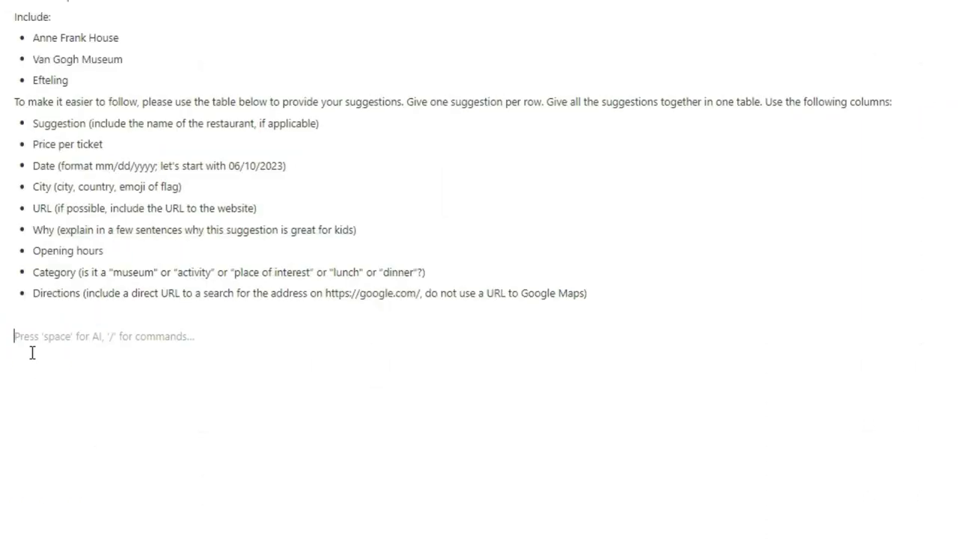
Paste the itinerary into the Notion page below the prompt and enable its header row.
key(ctrl+v)
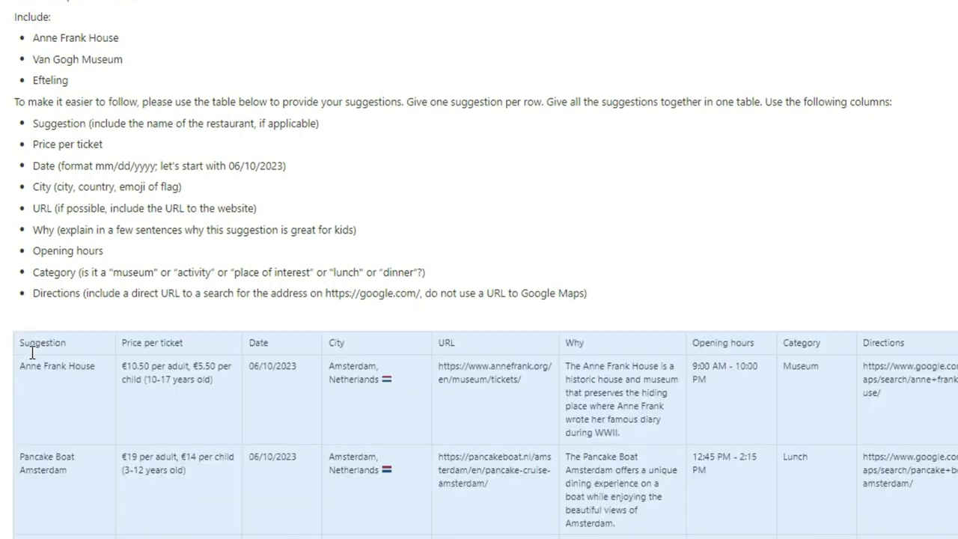
scroll(33, 352, down, 4)
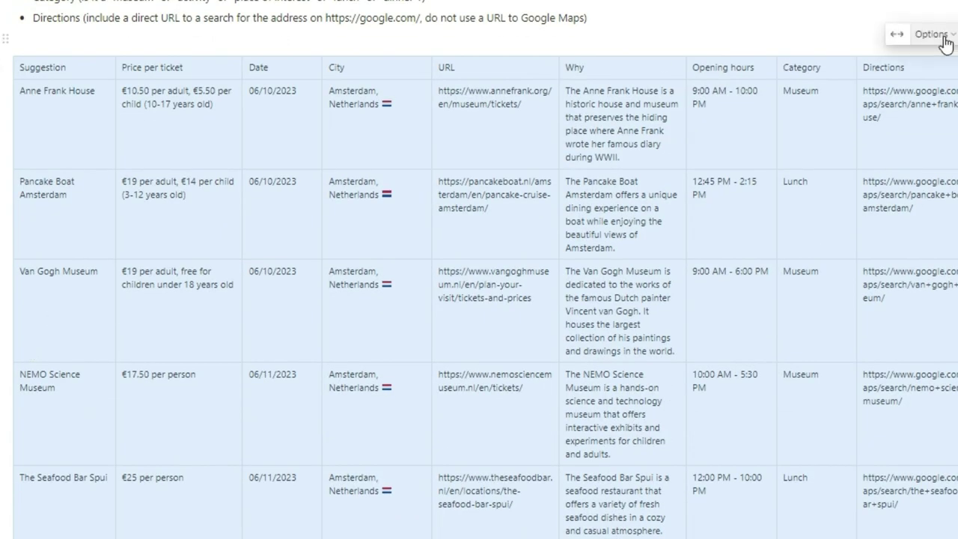
click(941, 39)
click(930, 83)
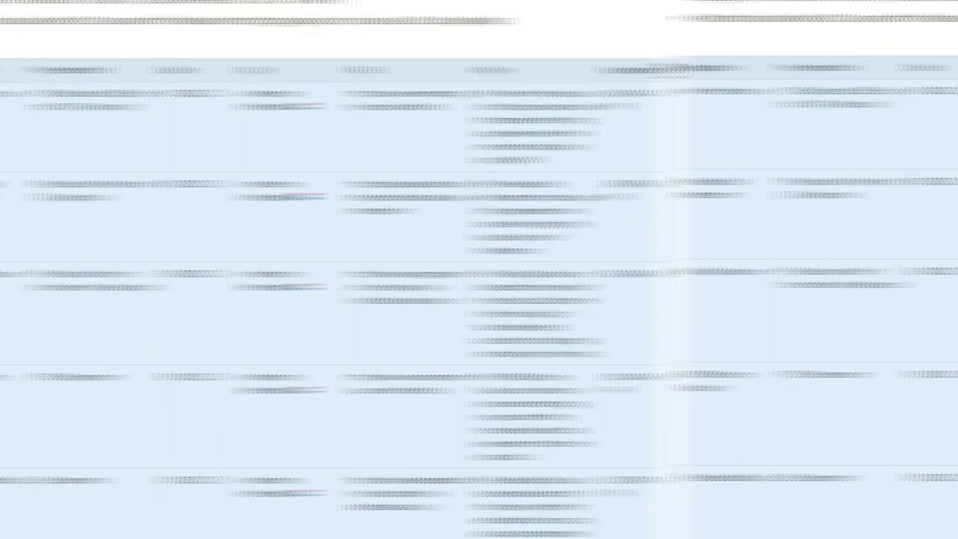
click(212, 73)
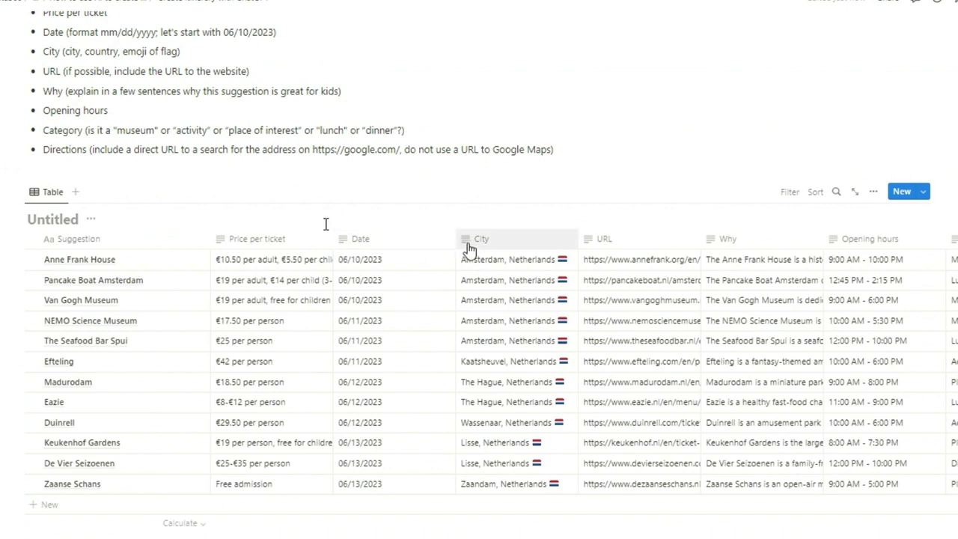
Change the Date column's property type to Date so entries read June 10–13, 2023.
click(396, 242)
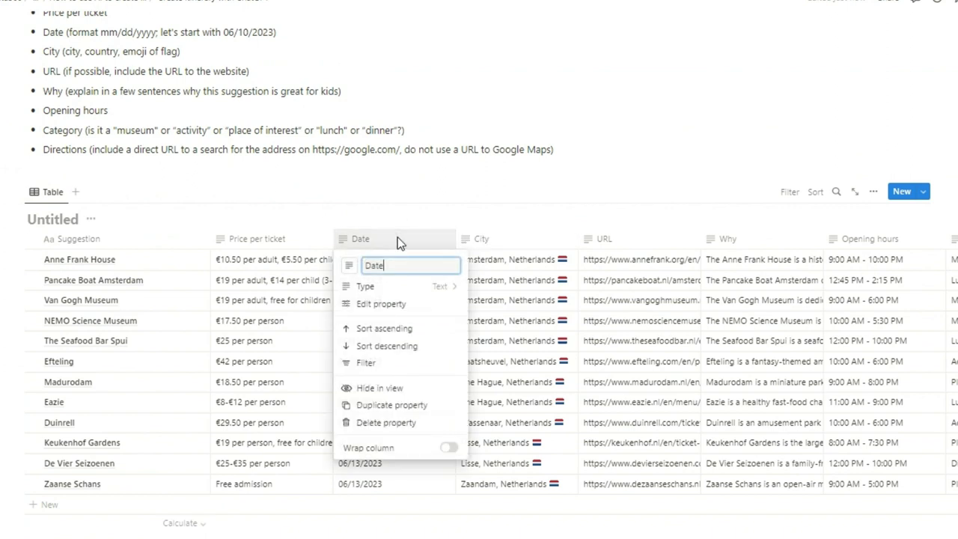
click(408, 305)
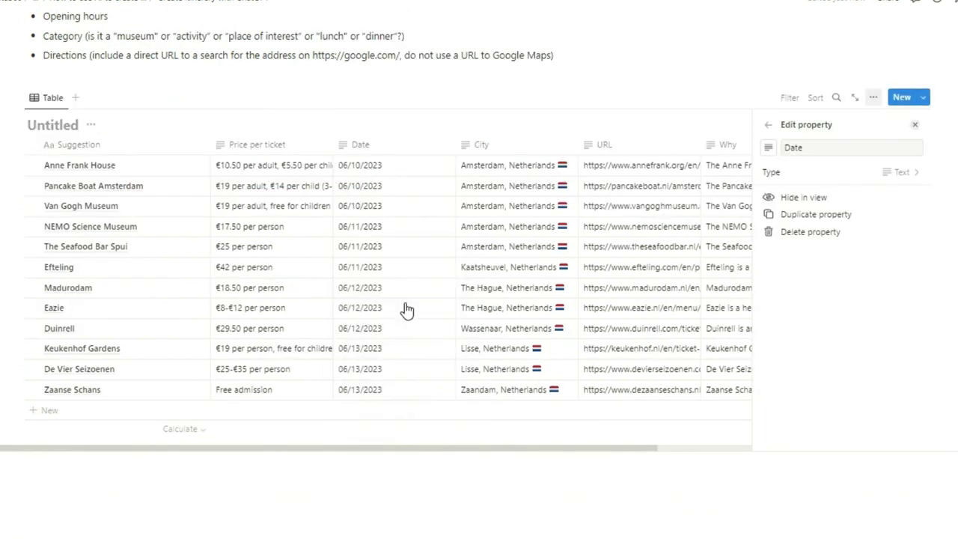
click(898, 172)
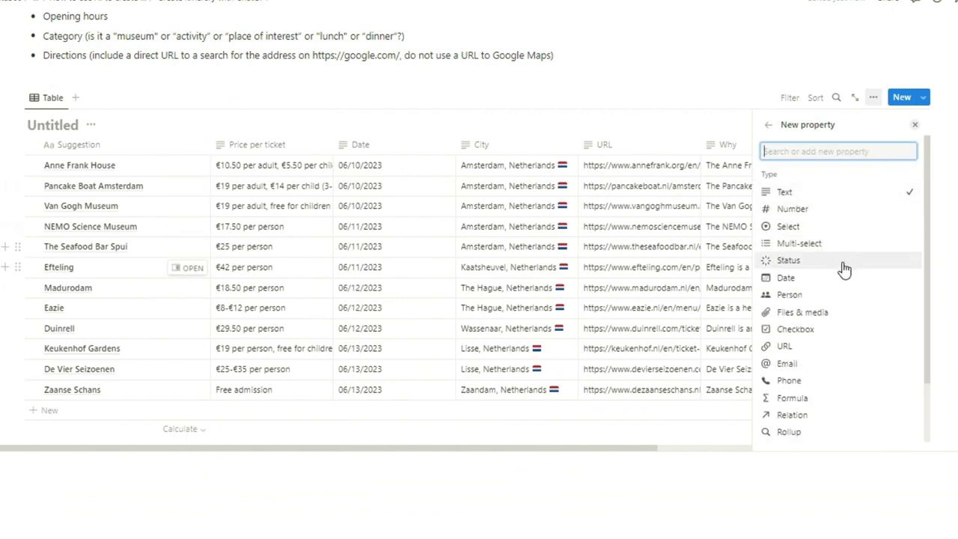
click(800, 277)
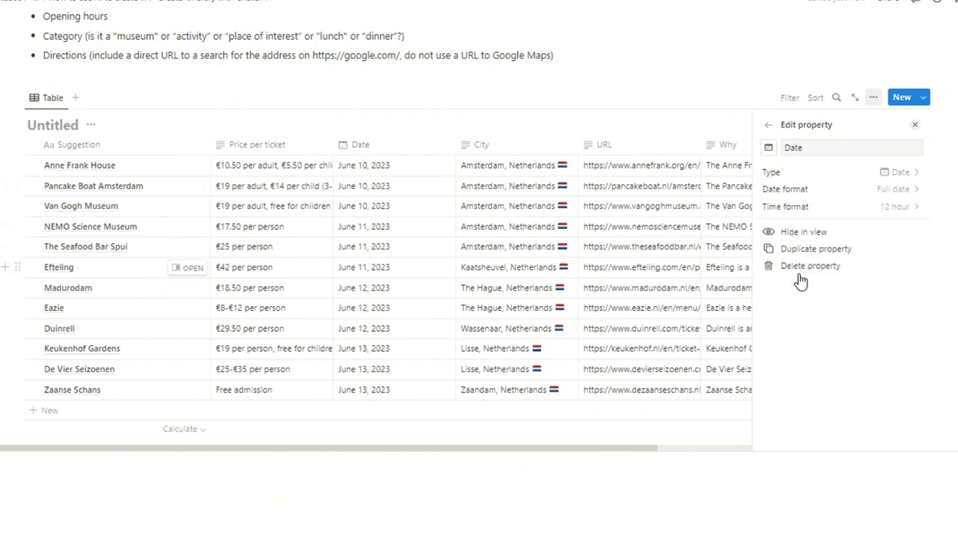
click(916, 125)
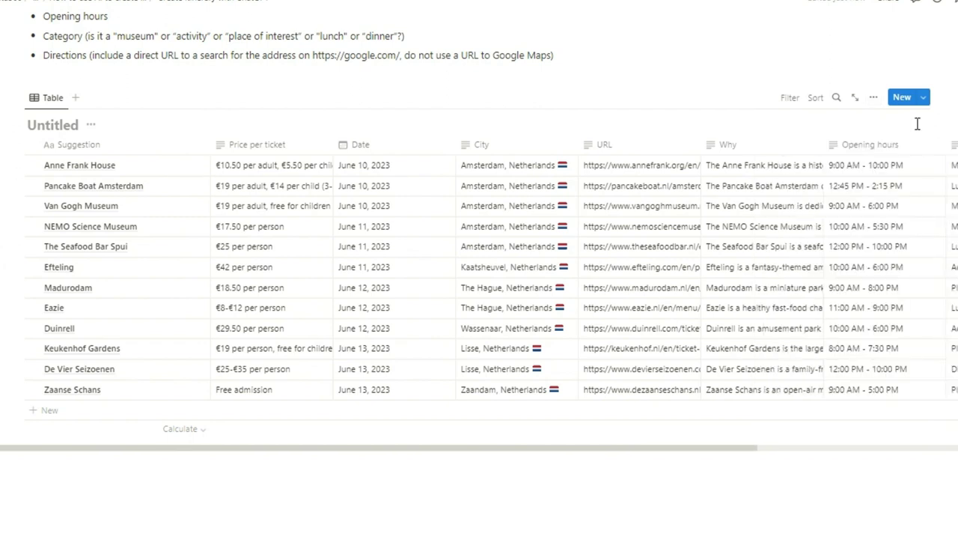
Add a Calendar view to the itinerary database.
click(80, 101)
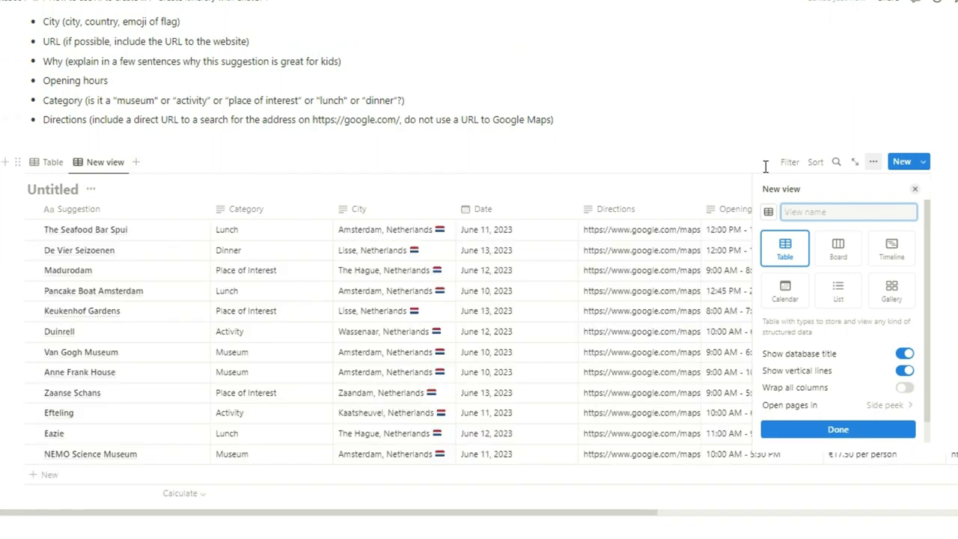
mouse_move(838, 248)
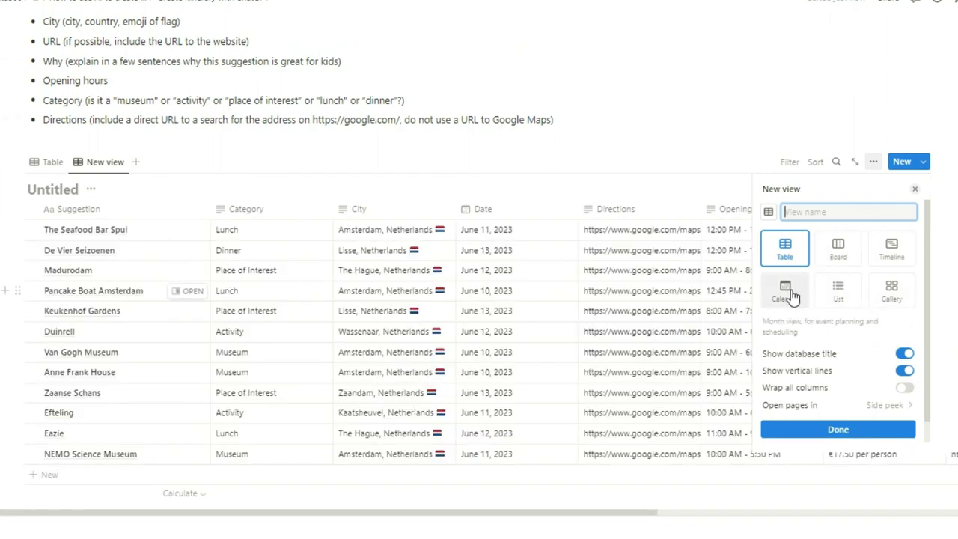
click(787, 288)
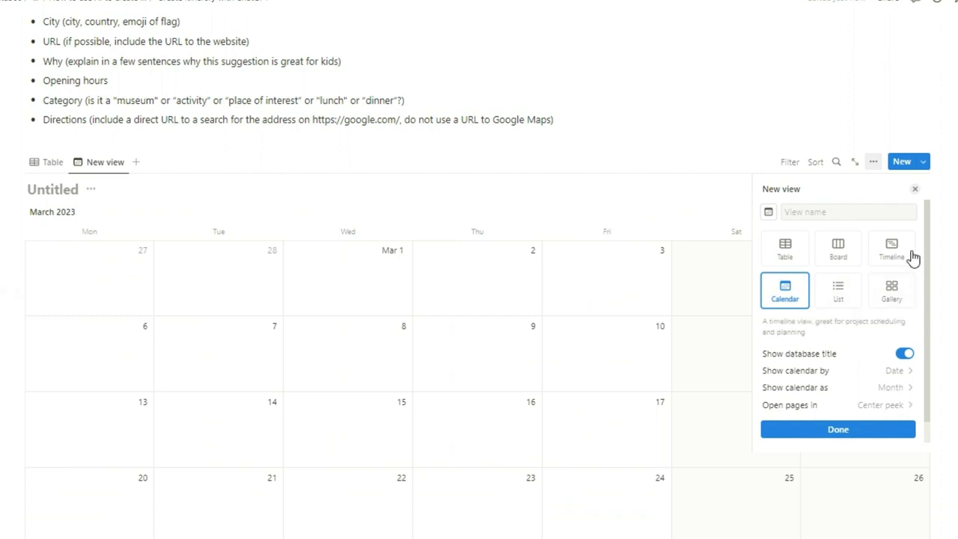
click(914, 189)
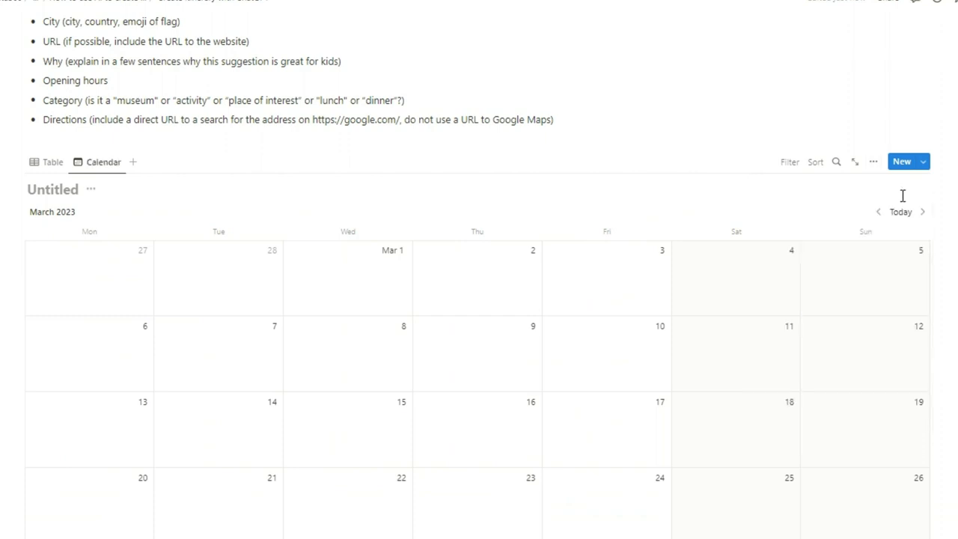
Show June 2023 and move Pancake Boat Amsterdam to June 11, Efteling to June 13.
click(922, 214)
click(922, 215)
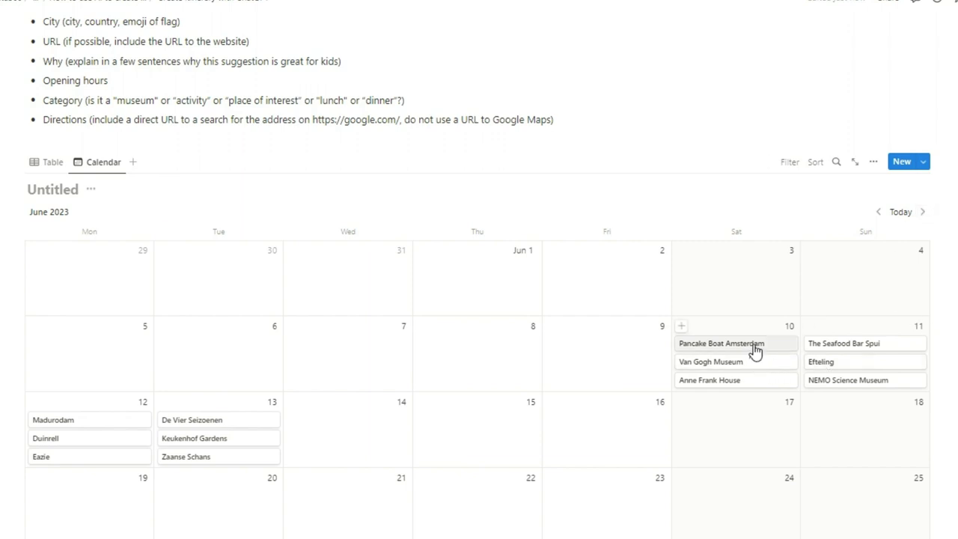
drag(756, 350, 881, 330)
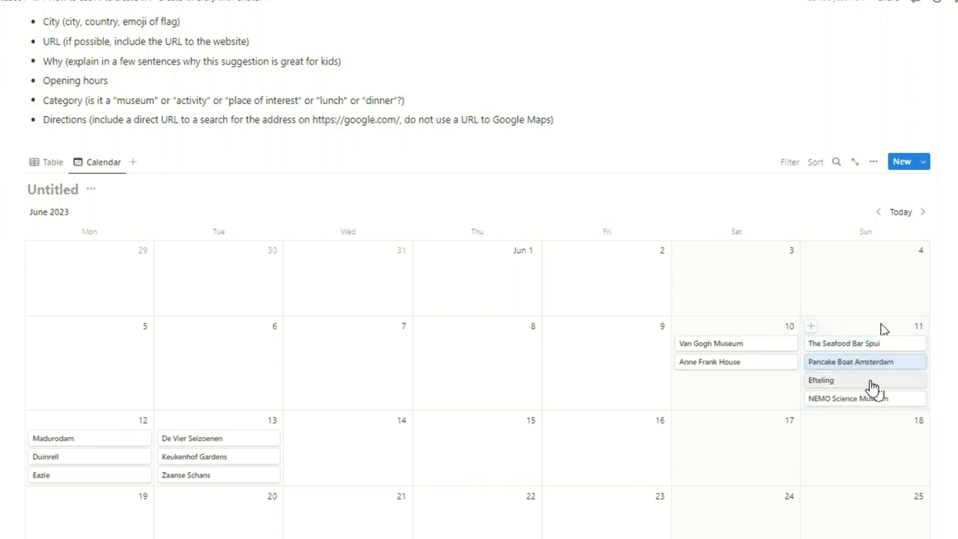
drag(871, 383, 241, 422)
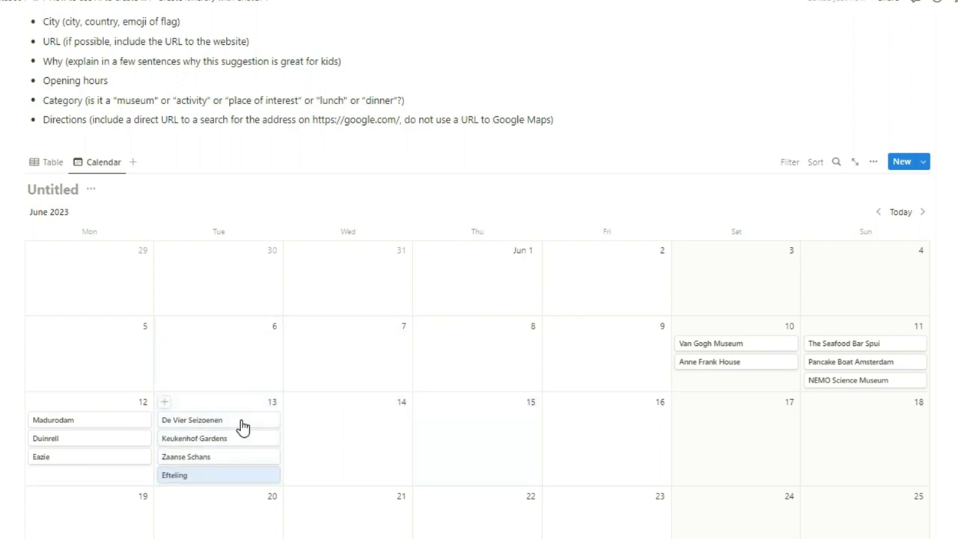
Open the Efteling card from the calendar to view its June 13 entry.
click(192, 476)
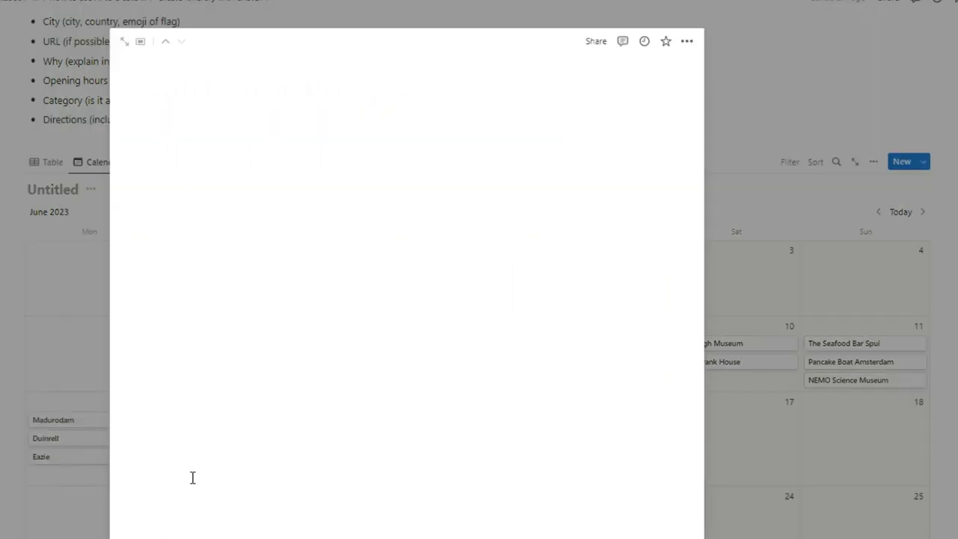